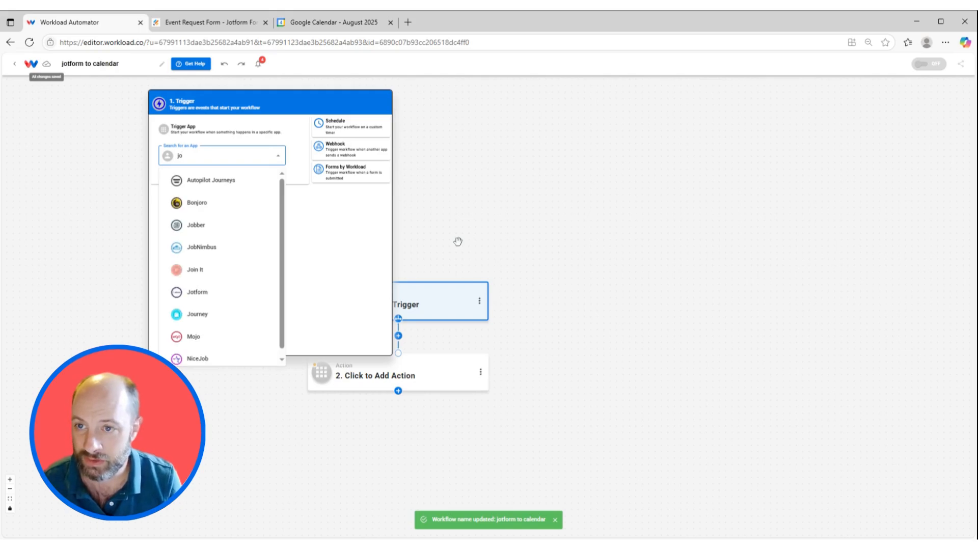
Set the workflow's trigger app to Jotform with the New Form Submission event
type("form")
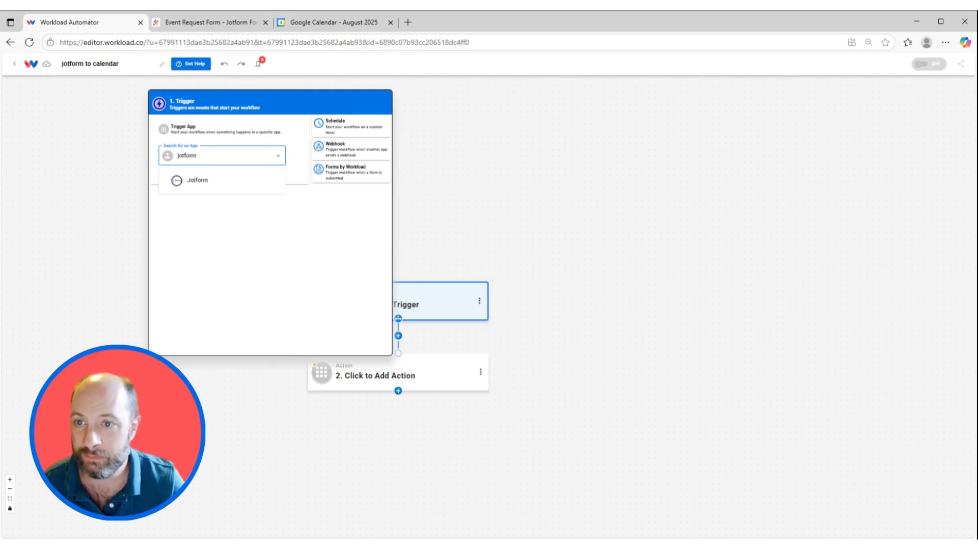
left_click(241, 180)
left_click(738, 167)
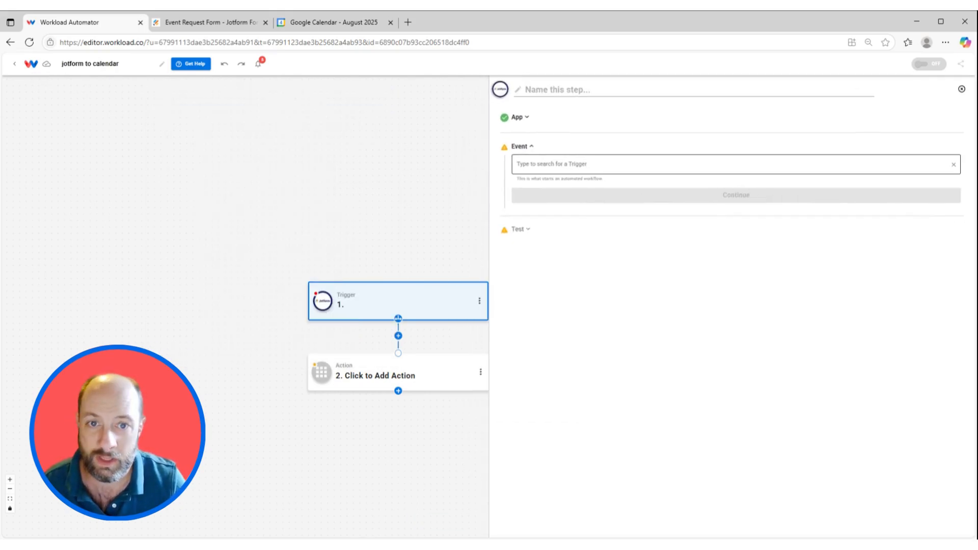
left_click(584, 189)
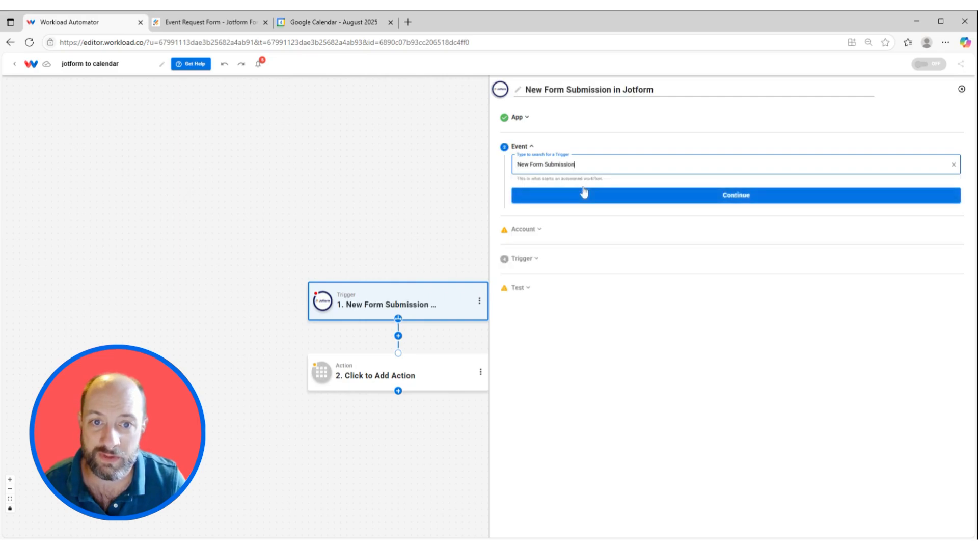
left_click(585, 192)
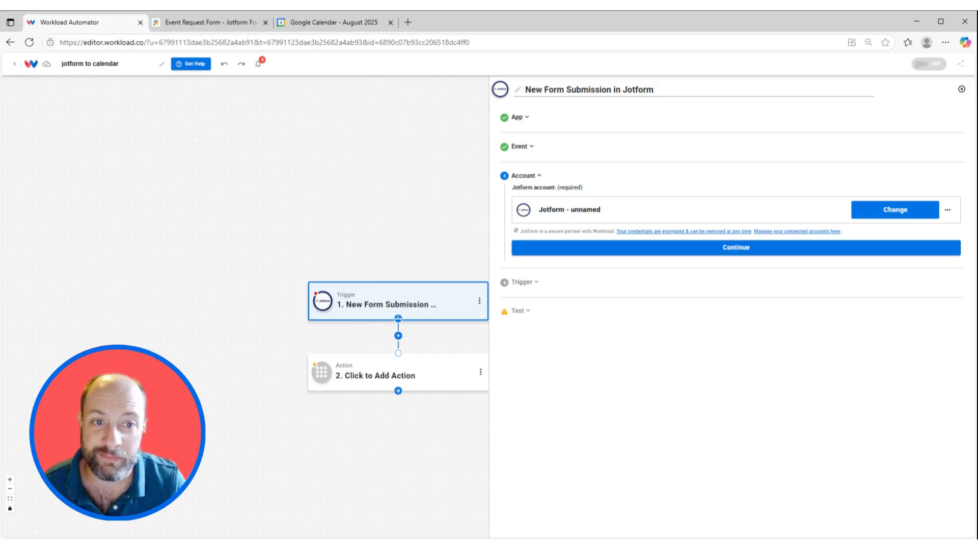
Accept the connected Jotform account and select Event Request Form as the trigger's form
left_click(747, 249)
left_click(585, 243)
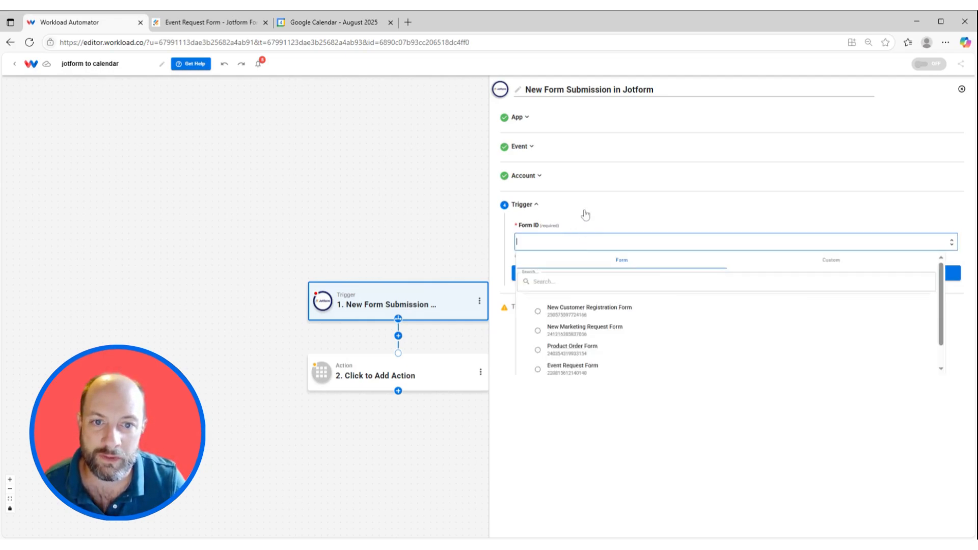
left_click(580, 374)
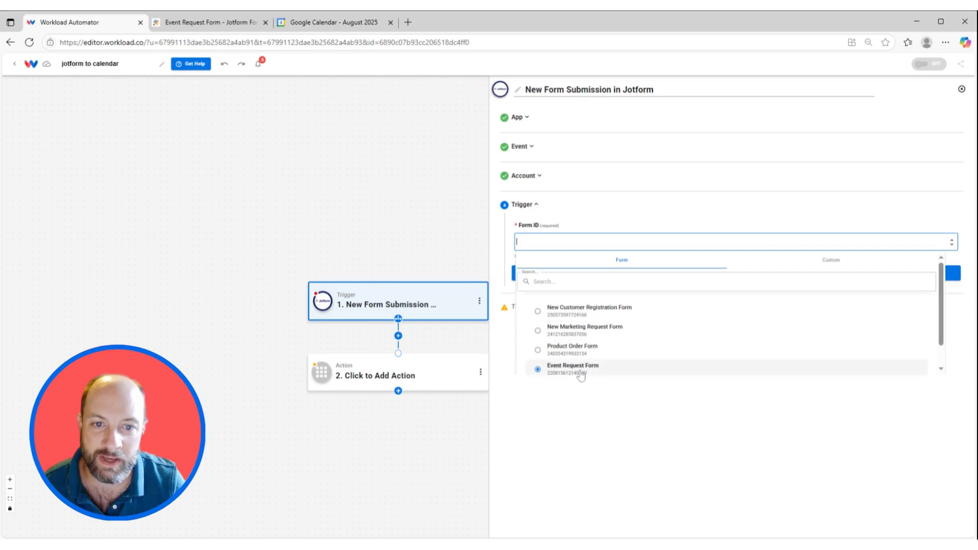
left_click(603, 279)
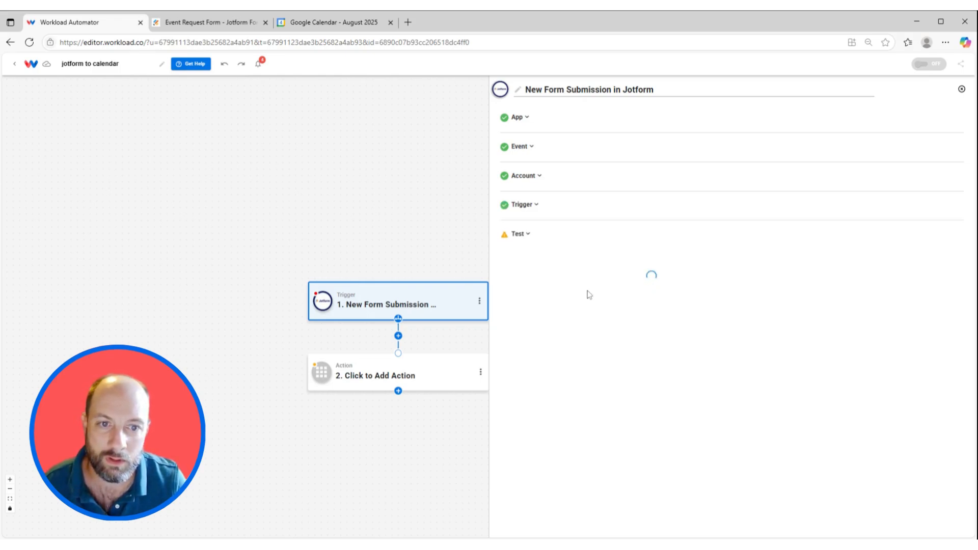
Test the Jotform trigger, review the retrieved submission's fields and continue to the action
left_click(618, 318)
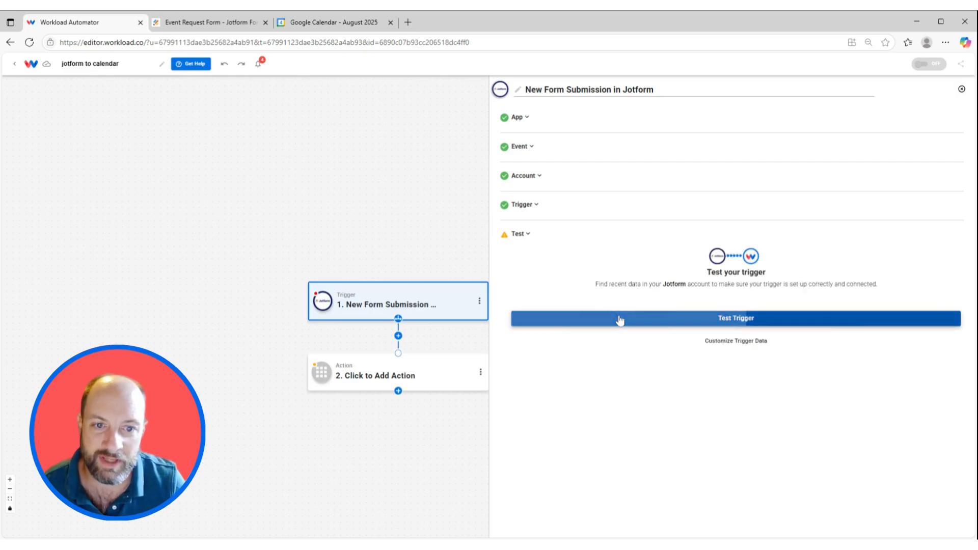
scroll(605, 354, "down", 10)
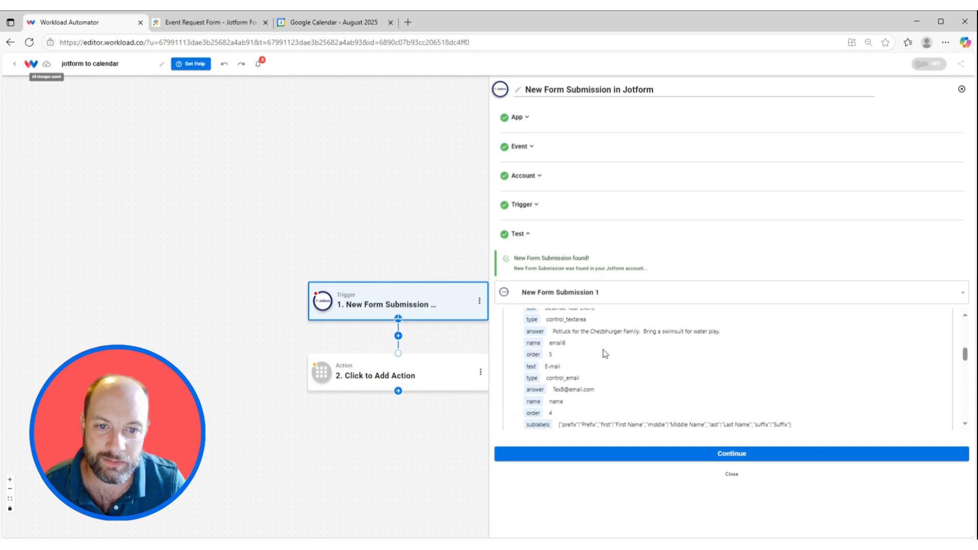
scroll(605, 354, "down", 5)
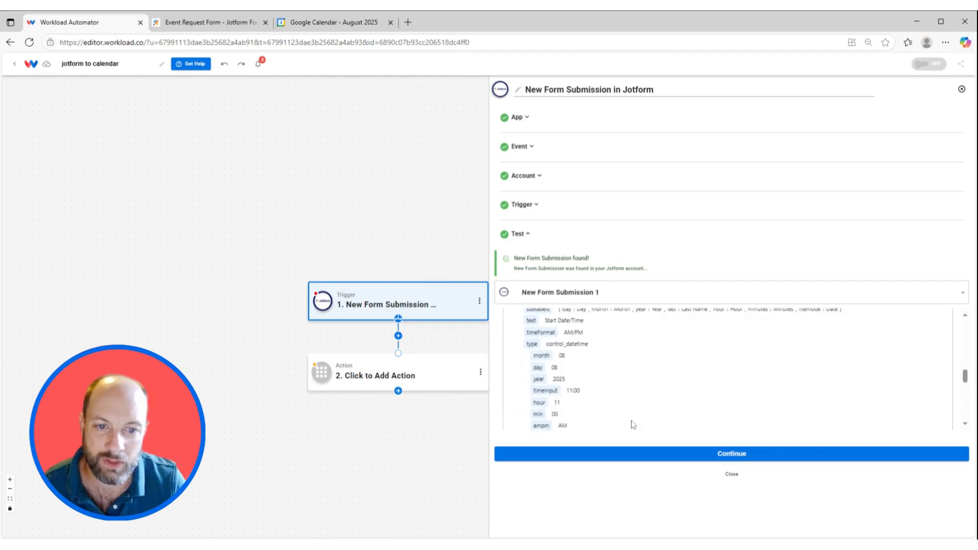
left_click(604, 454)
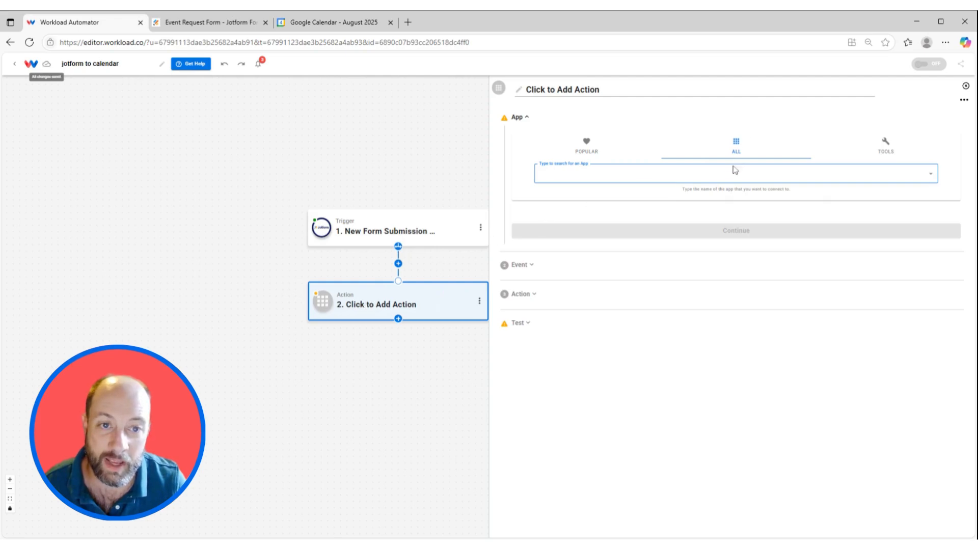
Set the action app to Google Calendar with the Quick Add Event action
type("cal")
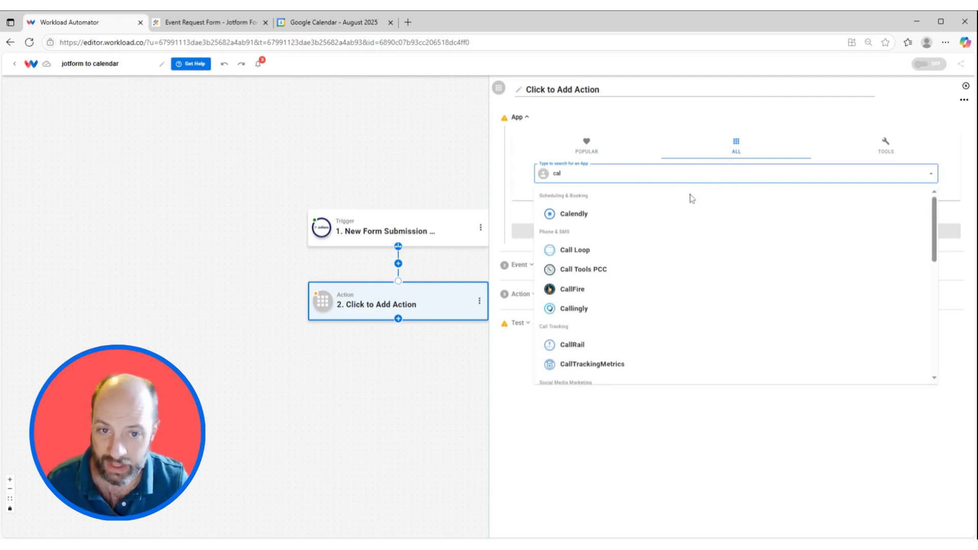
type("e")
left_click(606, 267)
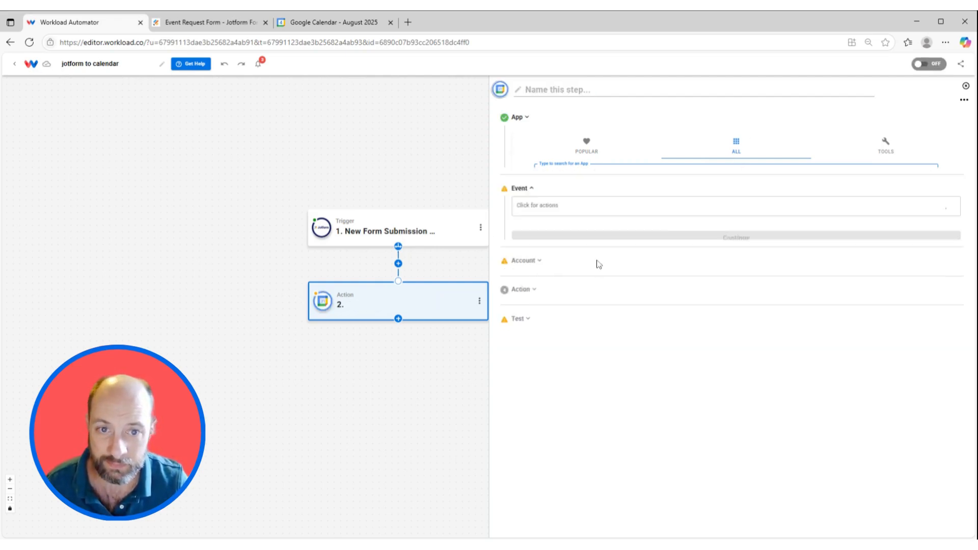
left_click(584, 164)
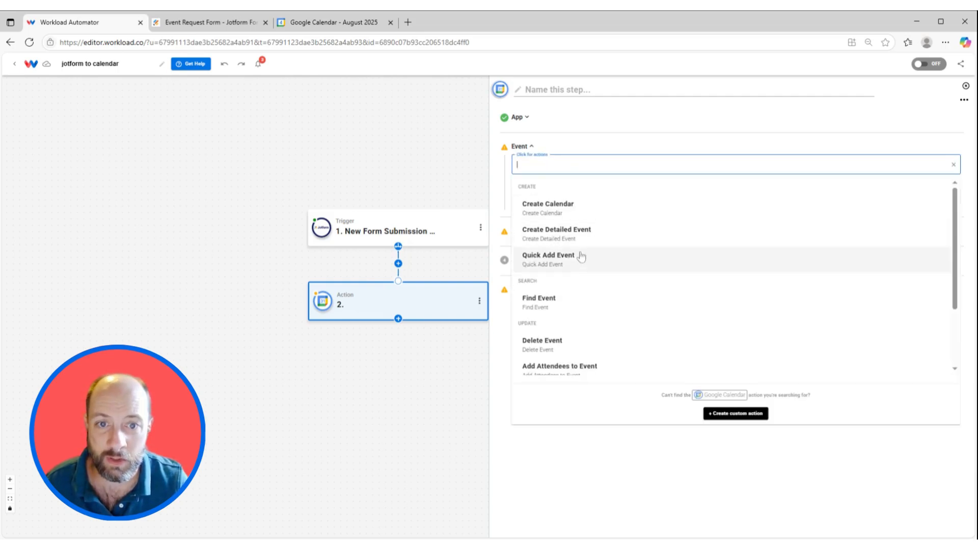
left_click(575, 258)
left_click(606, 197)
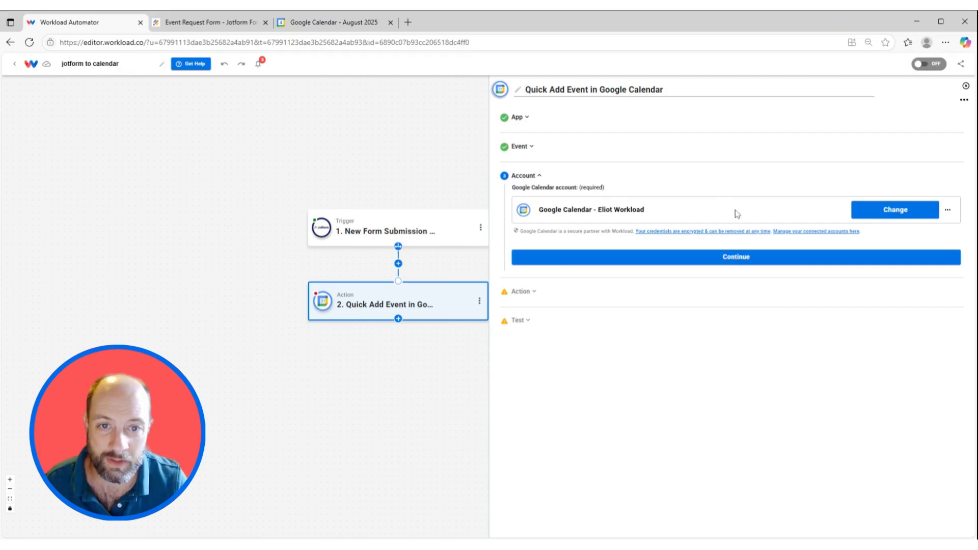
Accept the connected Google Calendar account and select Event Requests as the action's calendar
left_click(667, 257)
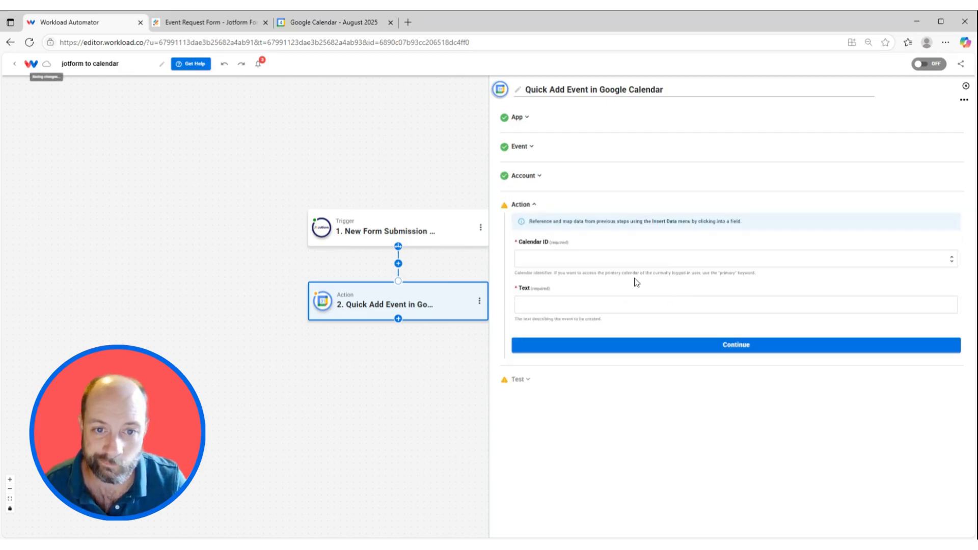
left_click(667, 259)
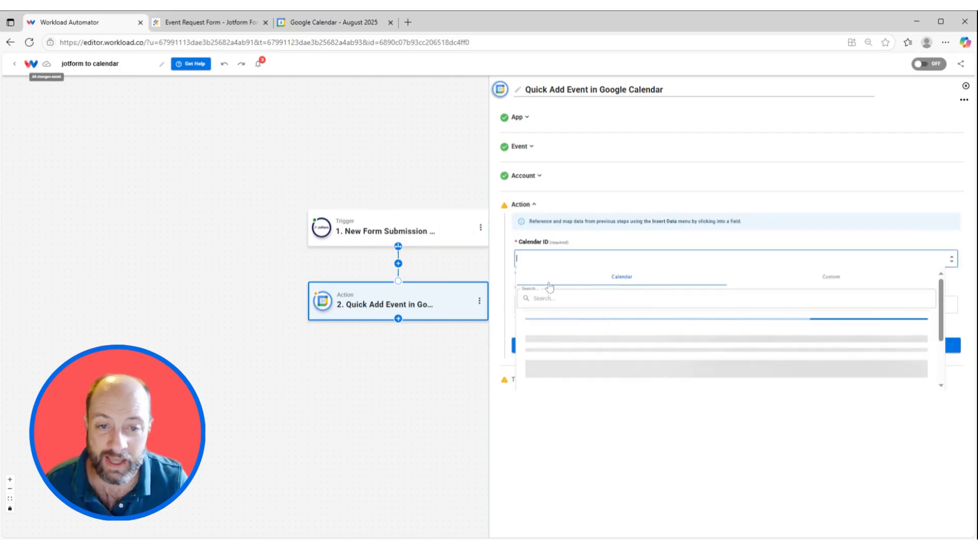
scroll(606, 352, "down", 2)
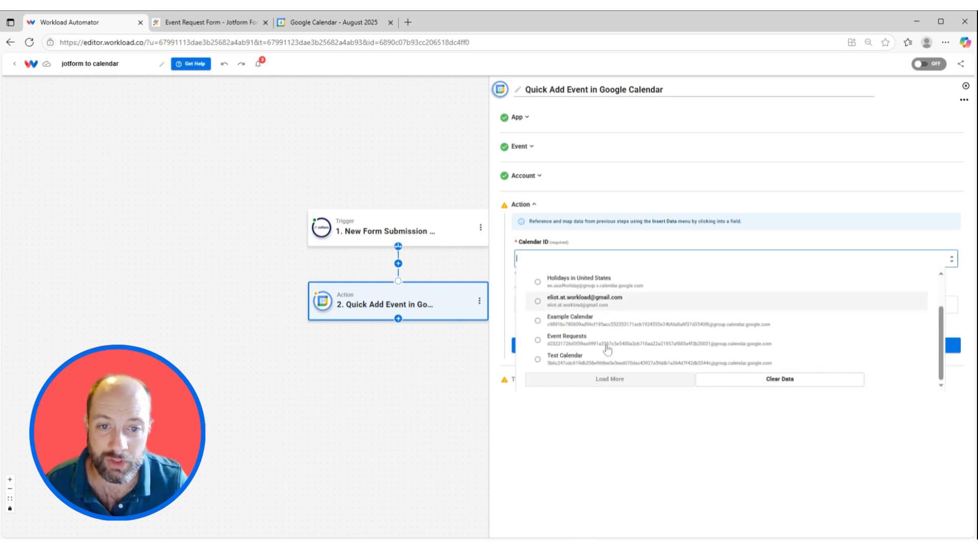
left_click(570, 346)
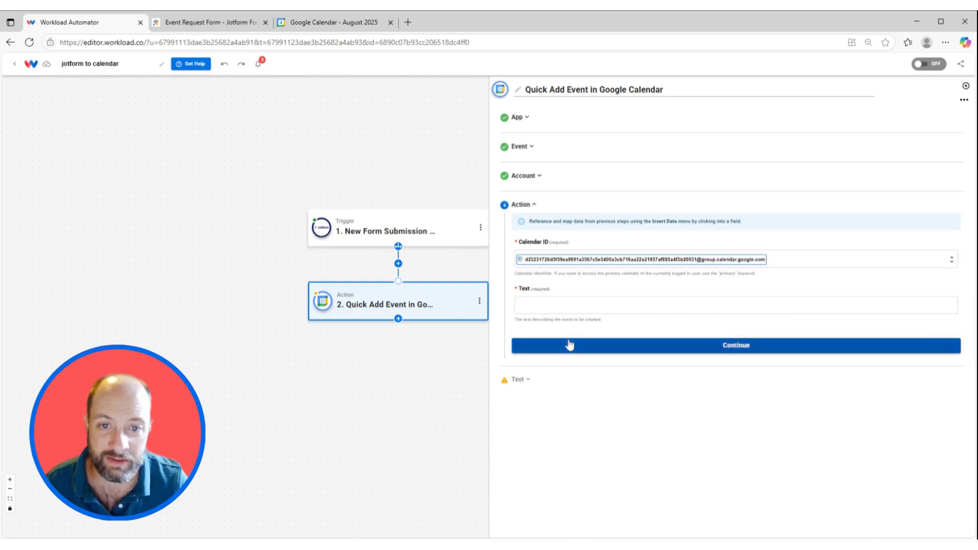
Begin the event text with "Title:" followed by the submission's Name of Event answer, Family Reunion
left_click(592, 305)
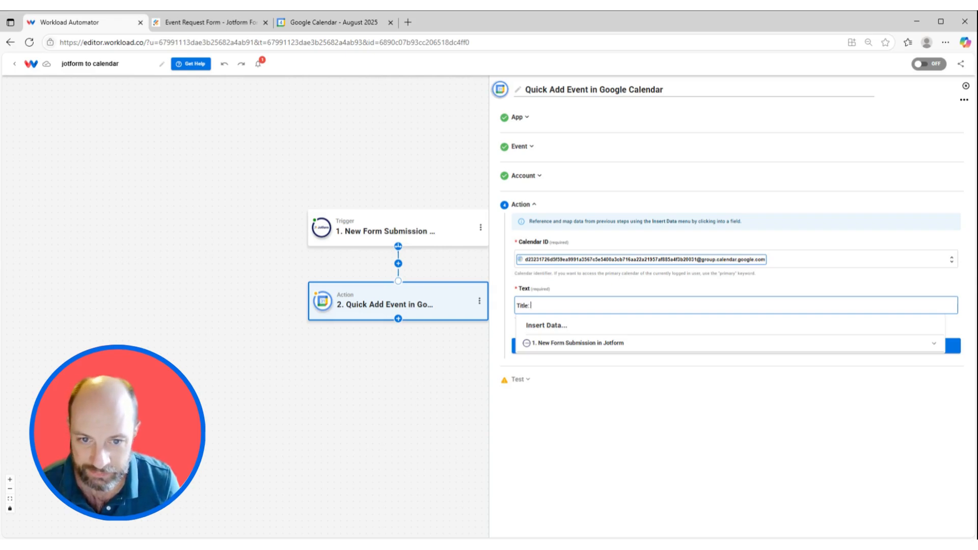
left_click(585, 344)
scroll(578, 402, "down", 5)
scroll(578, 402, "down", 10)
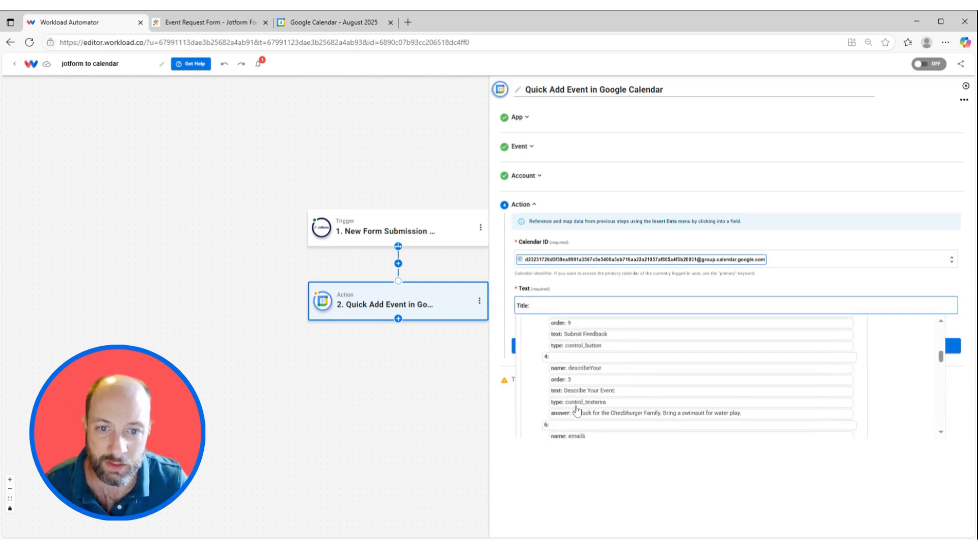
scroll(600, 366, "down", 8)
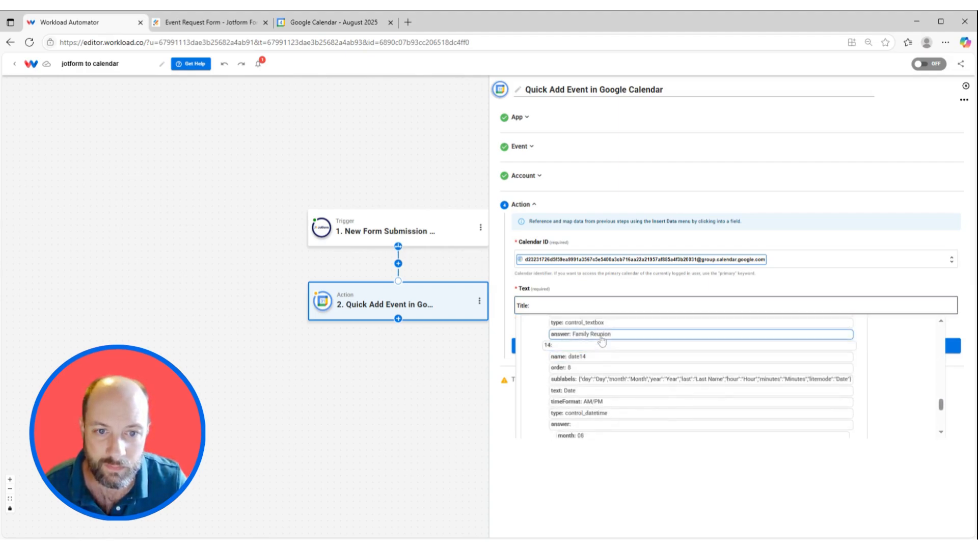
left_click(601, 335)
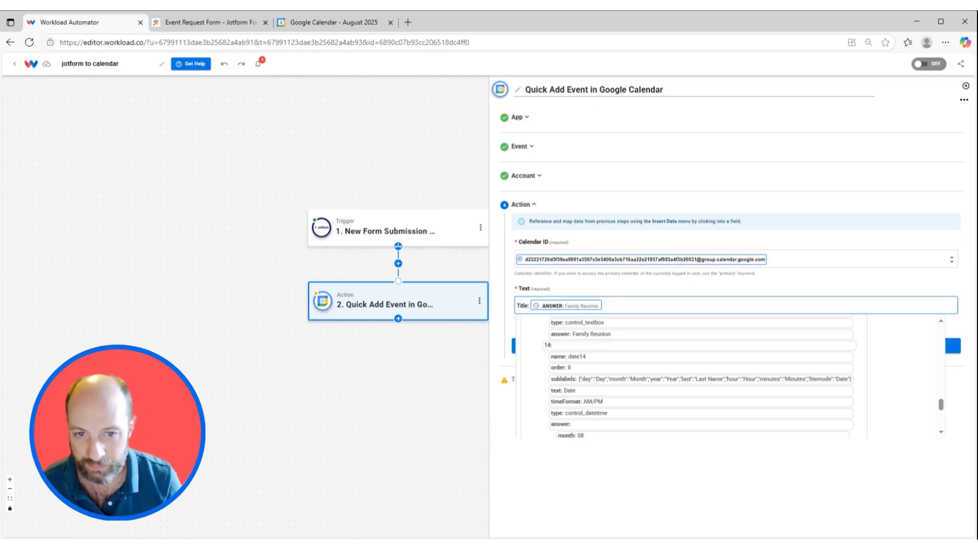
Add a "Description:" line to the event text with the submission's Describe Your Event answer
key("Return")
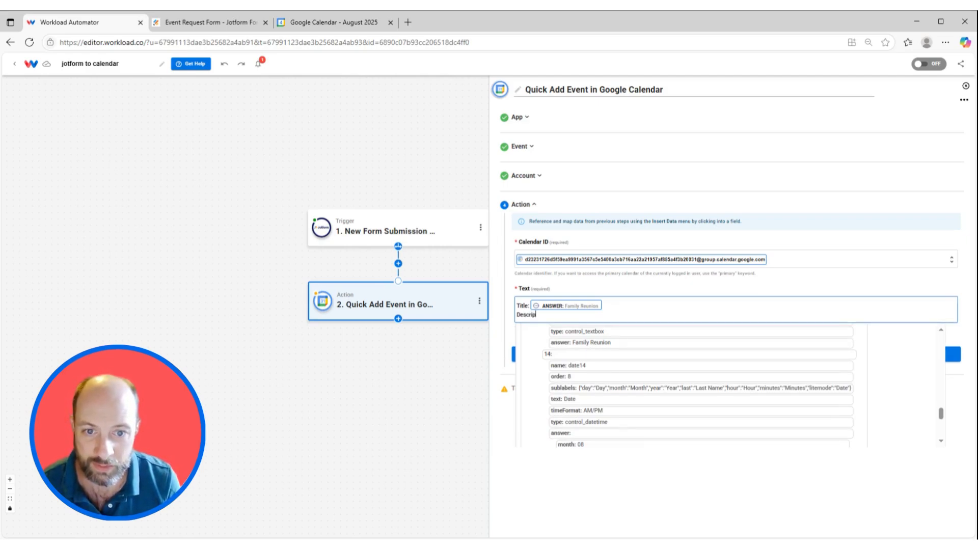
type("Description:")
scroll(623, 385, "up", 5)
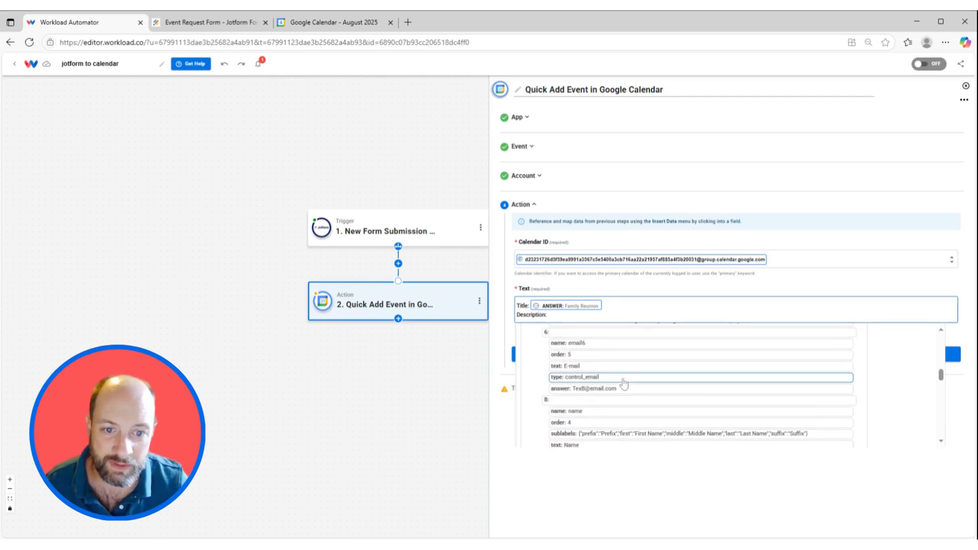
scroll(624, 385, "up", 2)
left_click(638, 427)
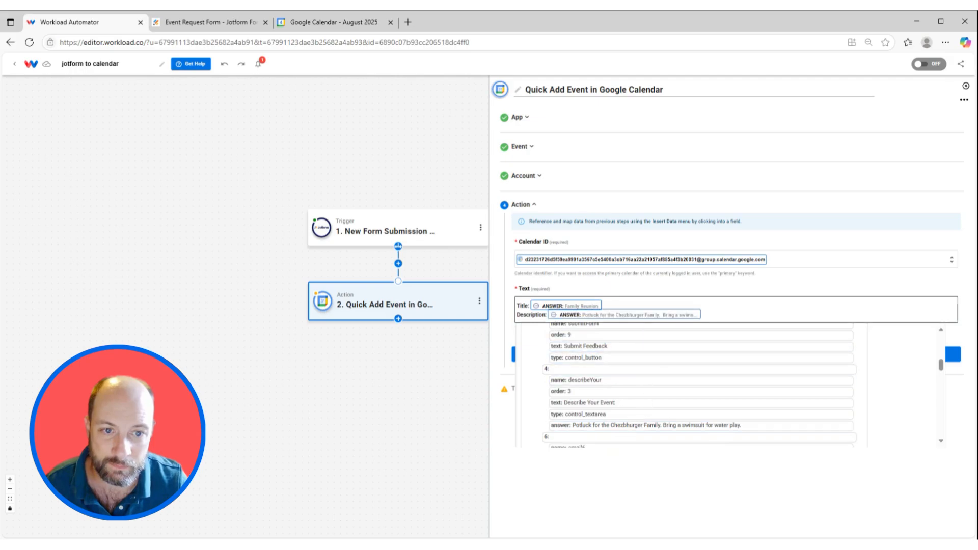
Add a "Location:" line to the event text with the submission's location answer, Hyde Park Picnic Area 2
key("Return")
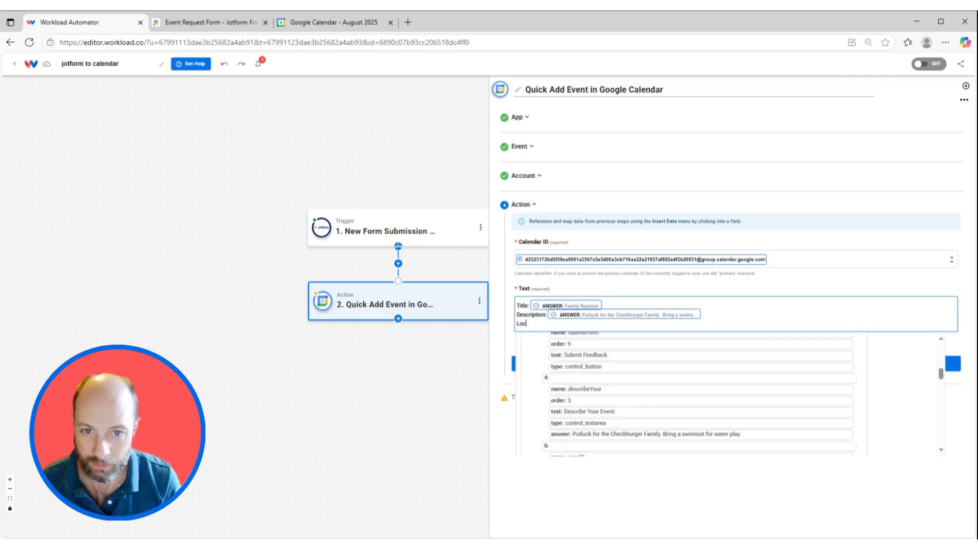
scroll(690, 409, "down", 10)
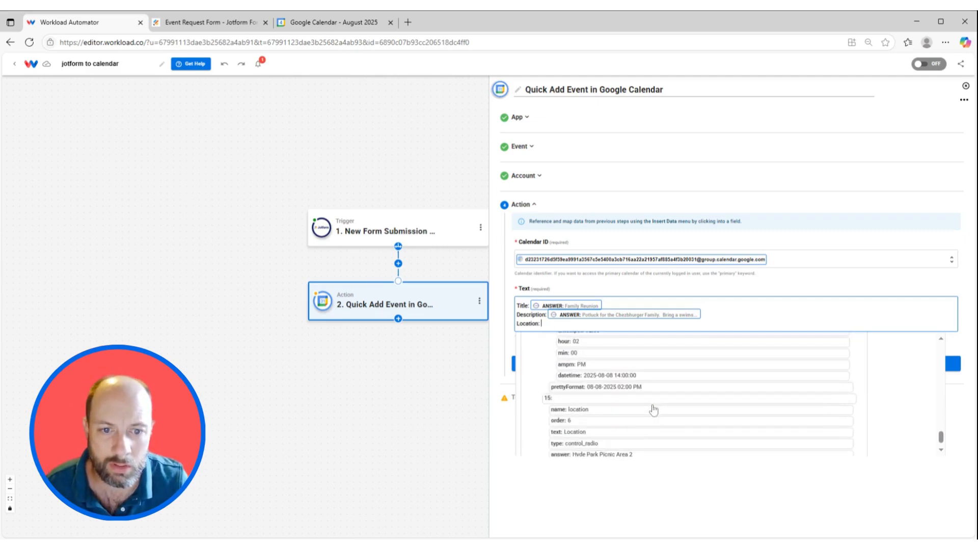
left_click(604, 443)
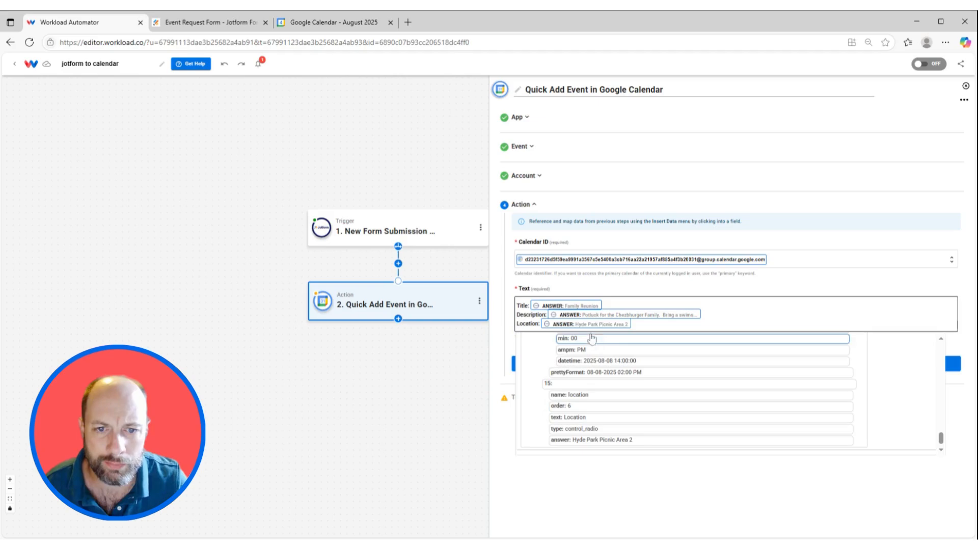
key("Return")
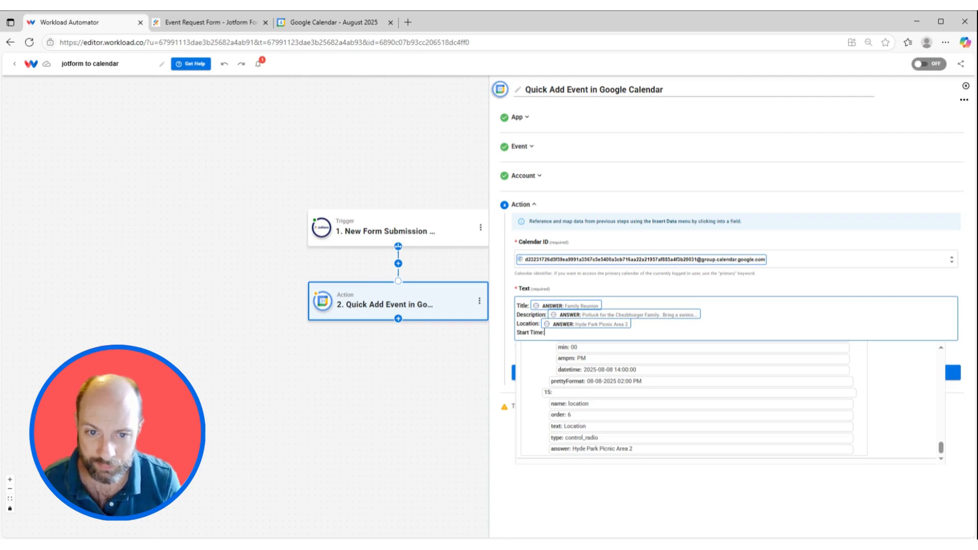
scroll(627, 408, "up", 5)
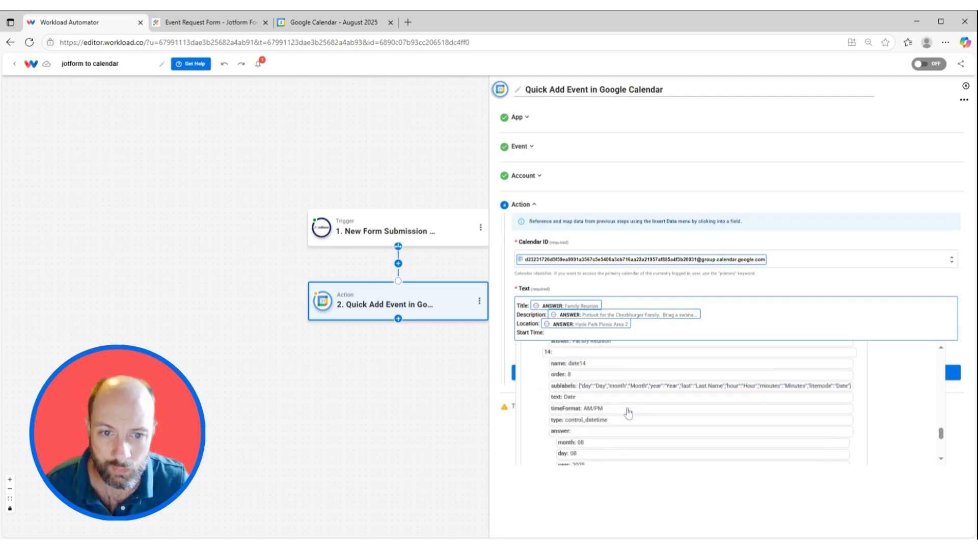
scroll(629, 414, "up", 3)
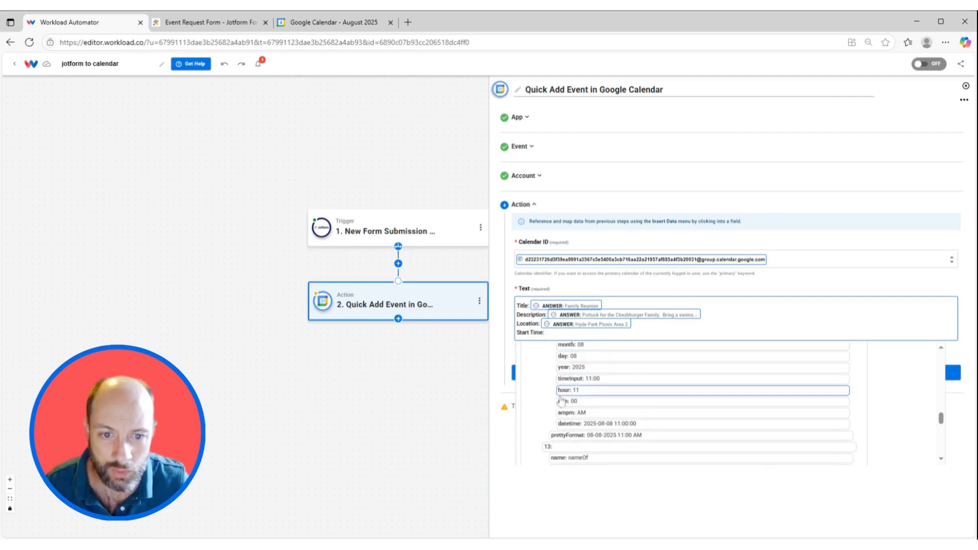
left_click(607, 427)
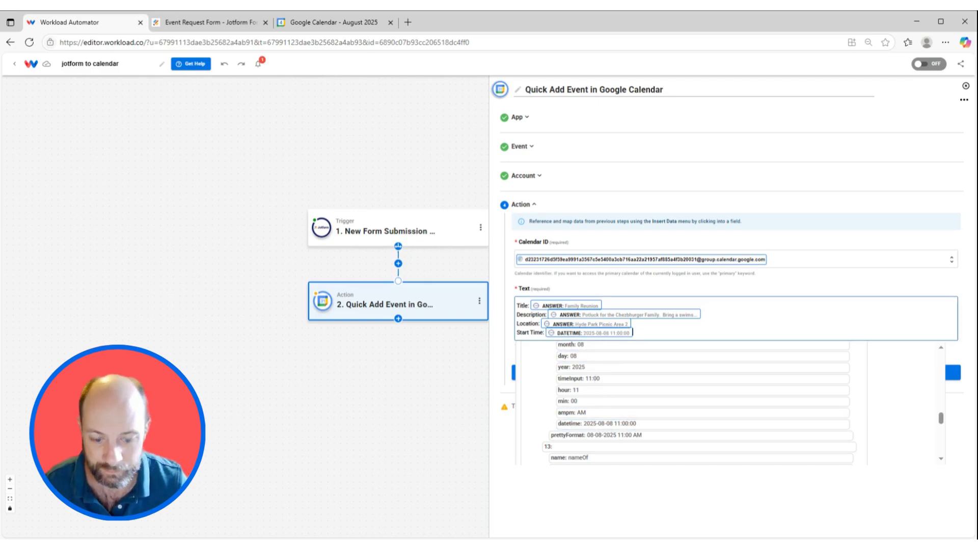
key("Return")
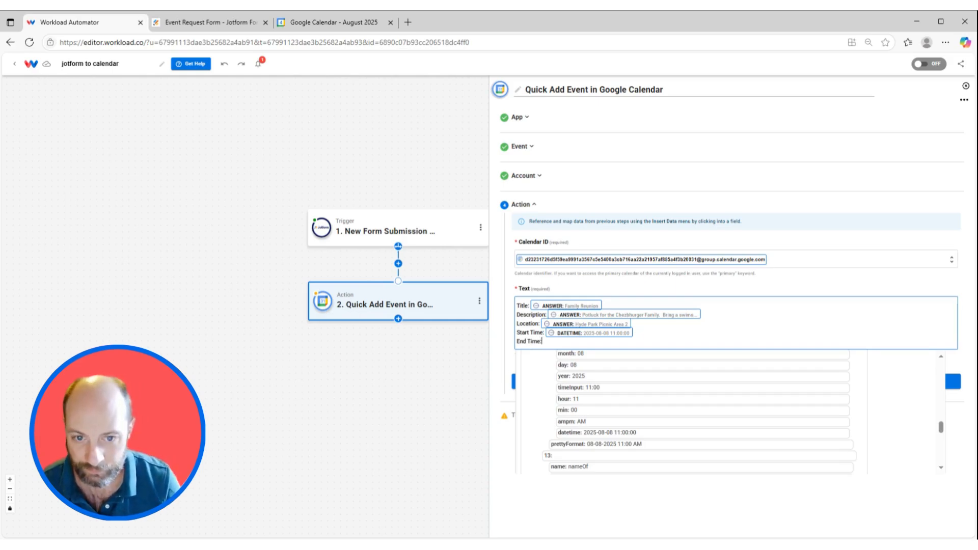
scroll(635, 439, "down", 5)
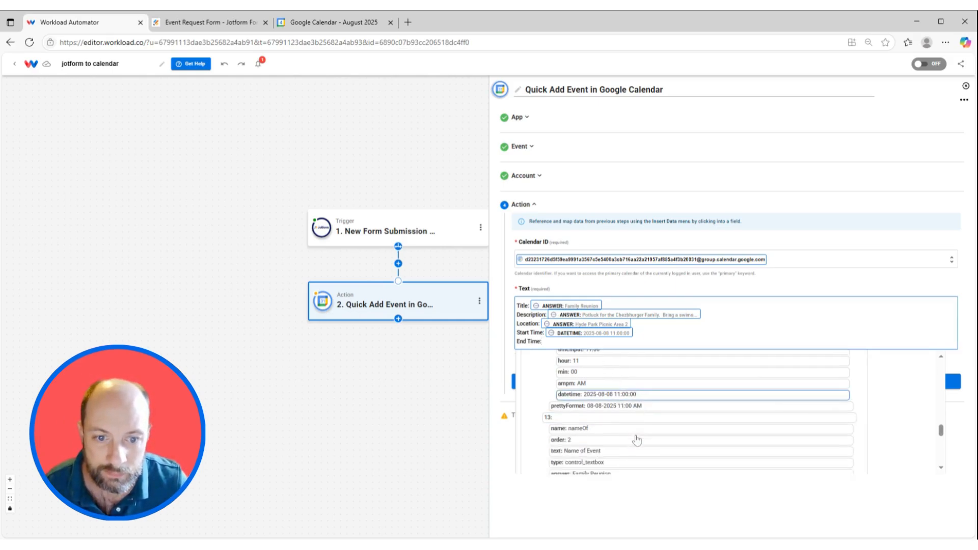
scroll(637, 439, "down", 4)
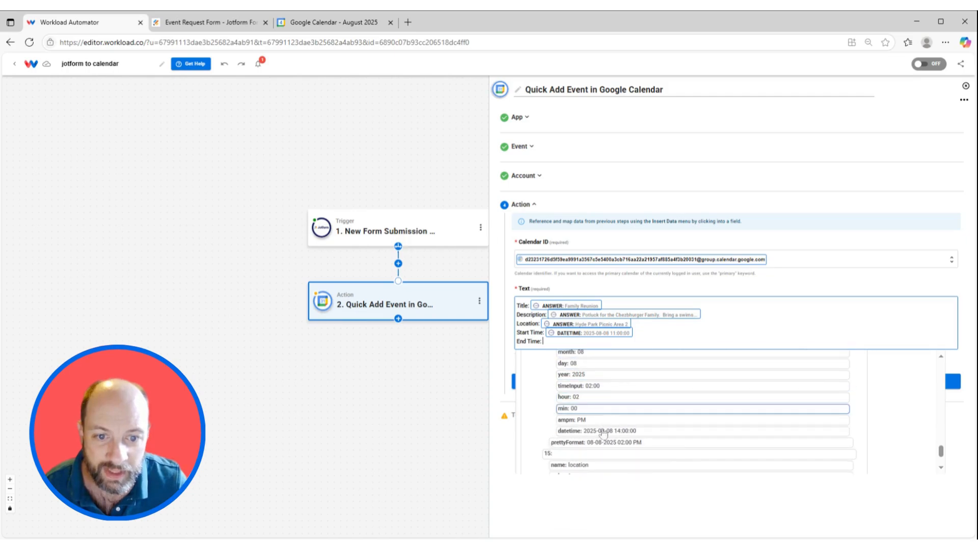
left_click(612, 431)
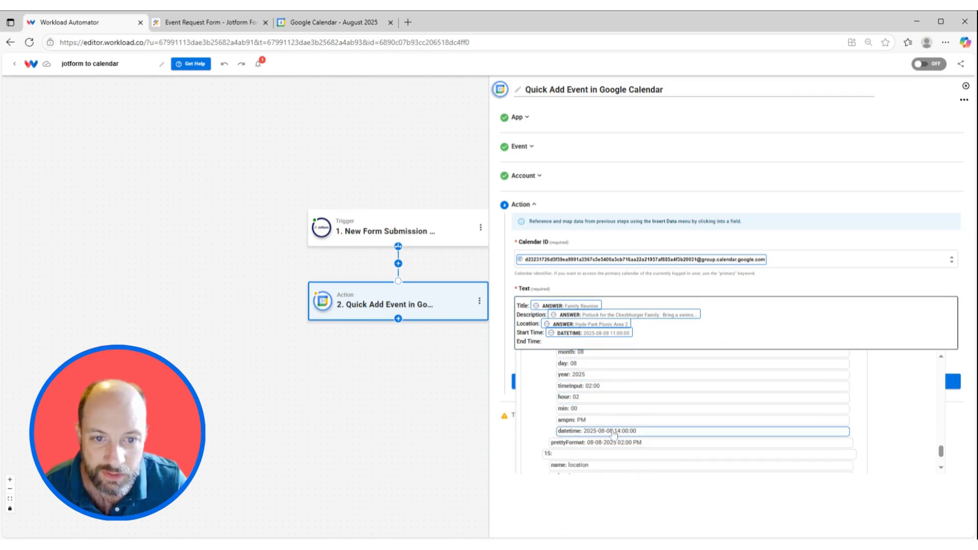
left_click(656, 286)
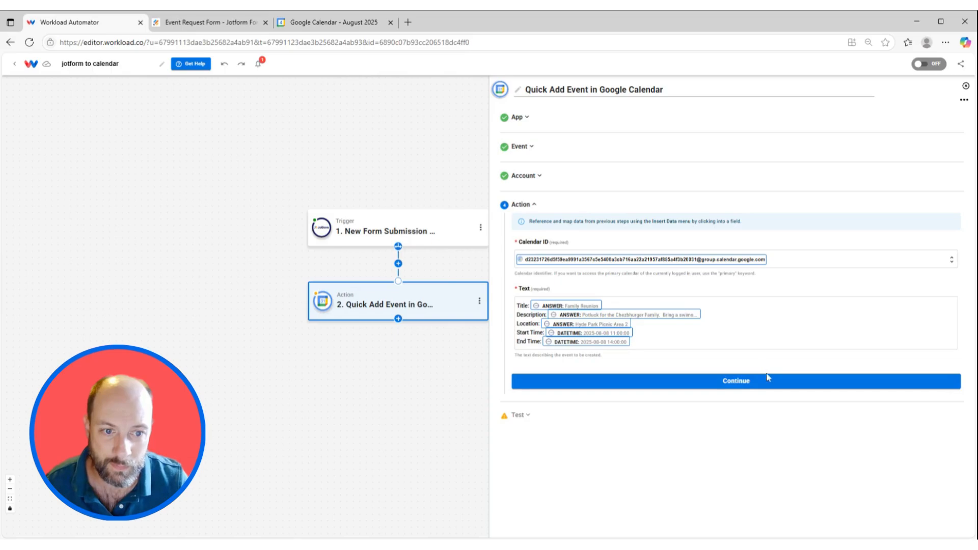
Run a test of the Quick Add Event action, review the returned event data and finish the action's setup
left_click(744, 386)
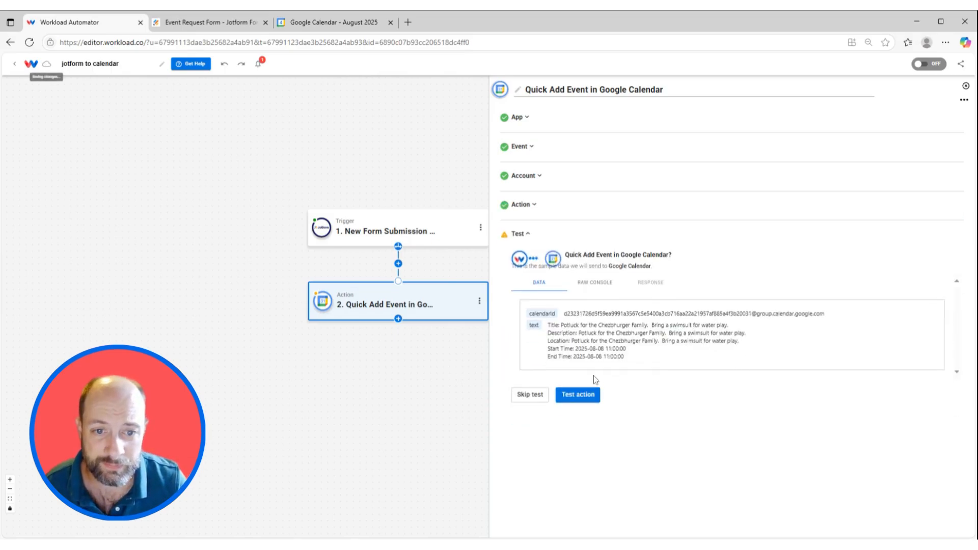
left_click(578, 395)
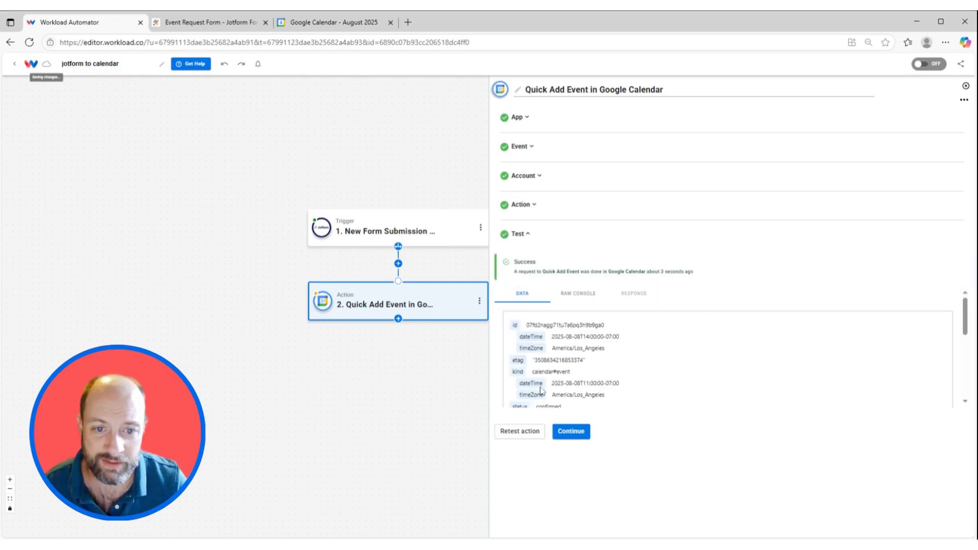
scroll(513, 397, "down", 5)
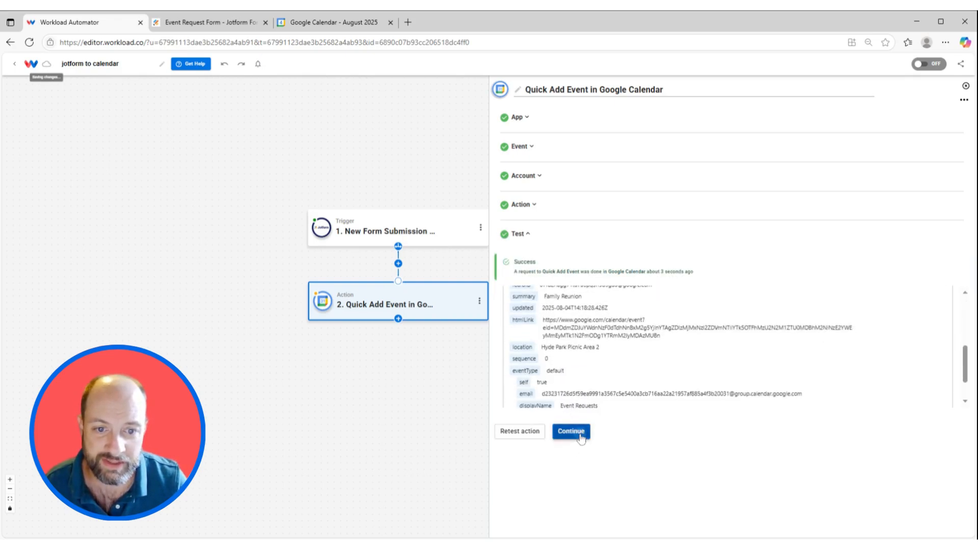
left_click(571, 432)
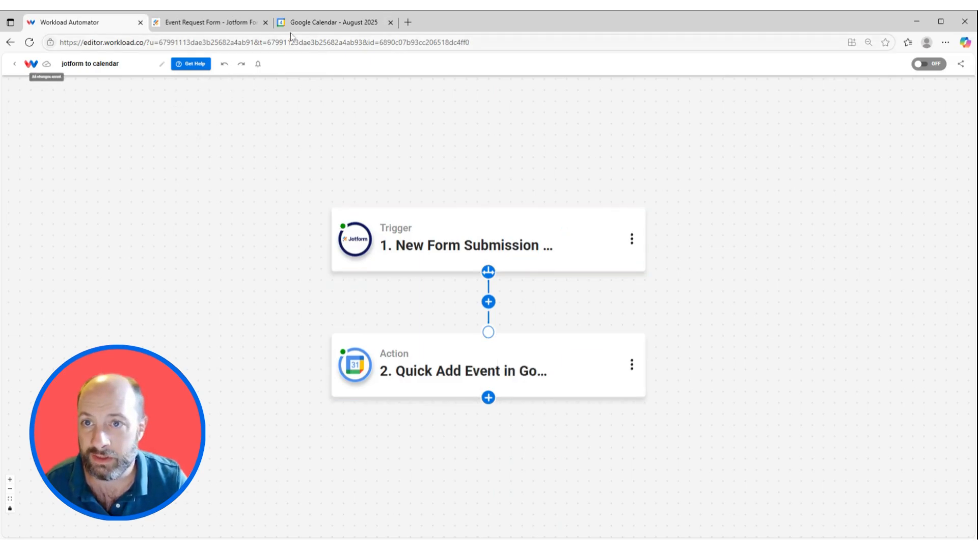
Switch to Google Calendar and examine the details of the Family Reunion event on August 8
left_click(312, 25)
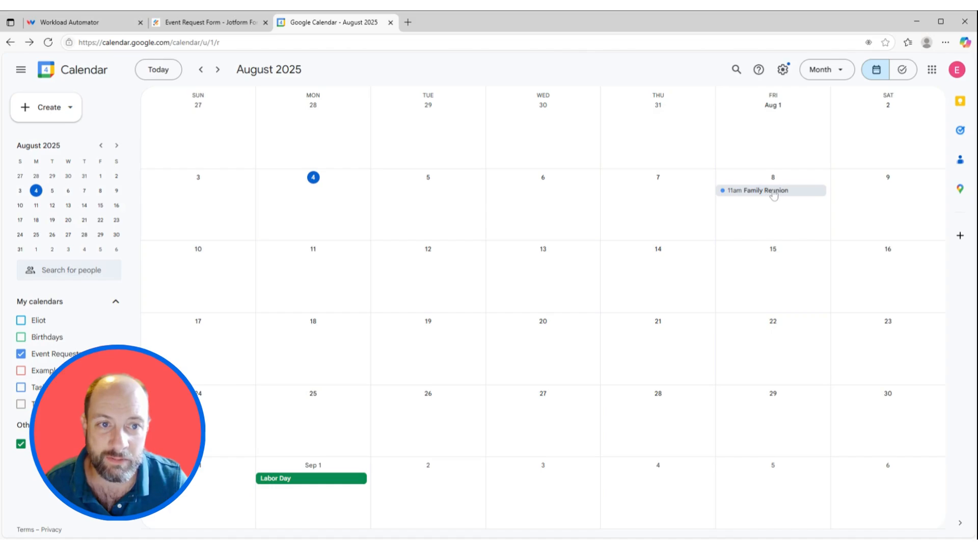
left_click(774, 192)
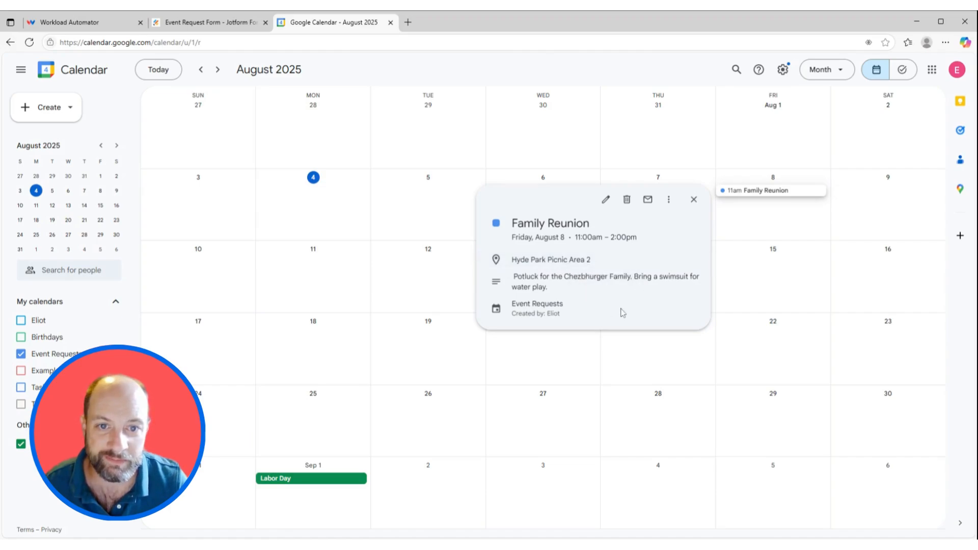
Return to the Workload editor and activate the jotform to calendar workflow
left_click(90, 26)
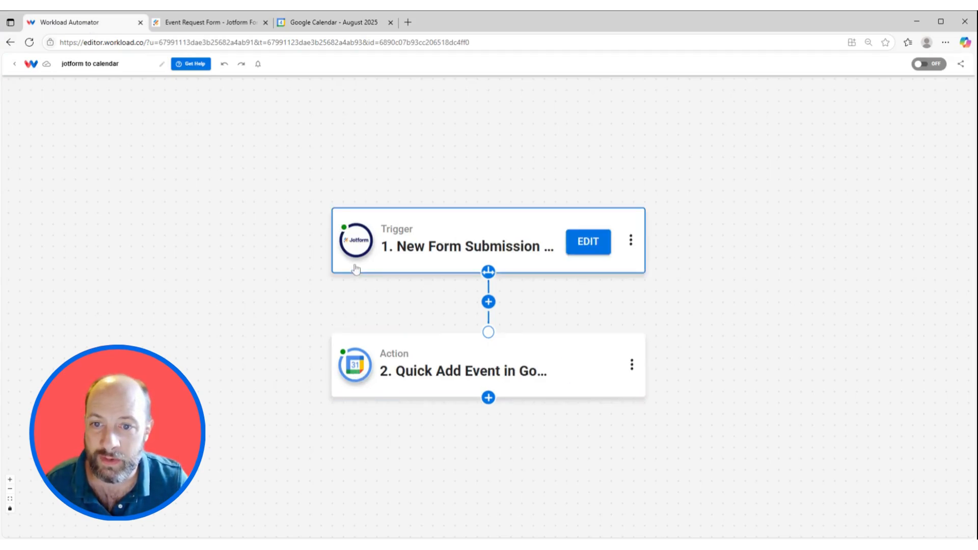
left_click(930, 68)
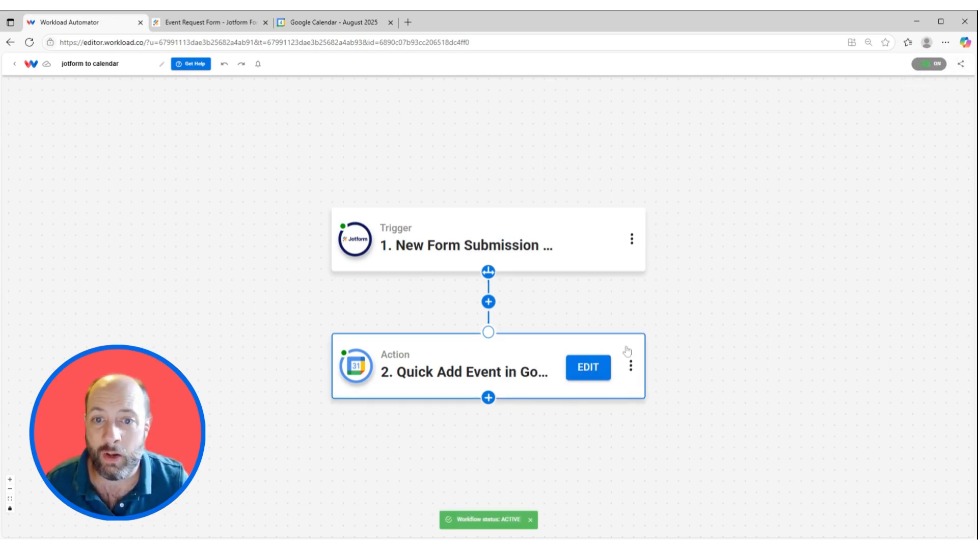